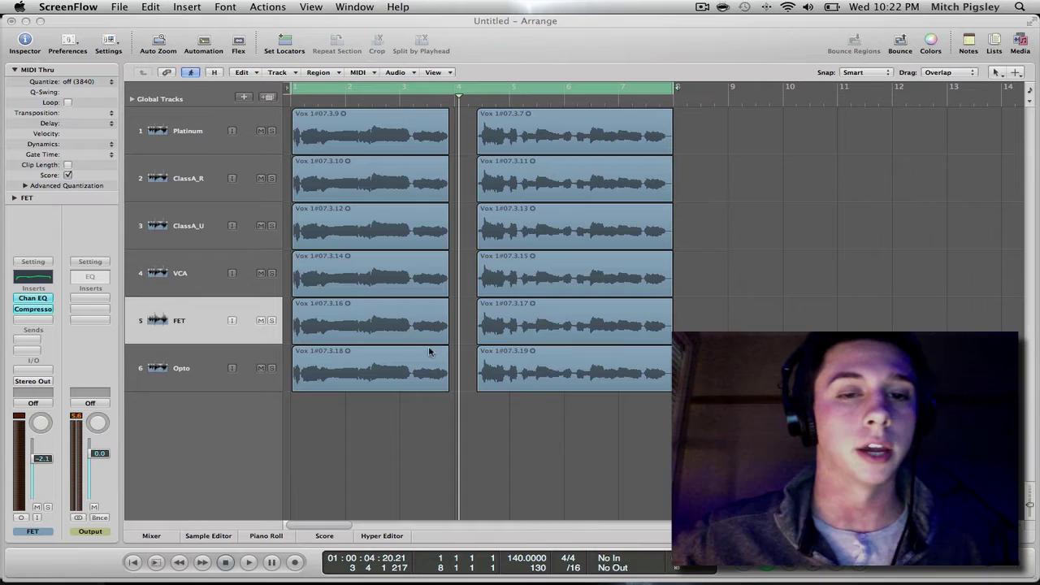
- Open the FET track's Compressor, review its Circuit Type list, and keep it on FET
left_click(32, 309)
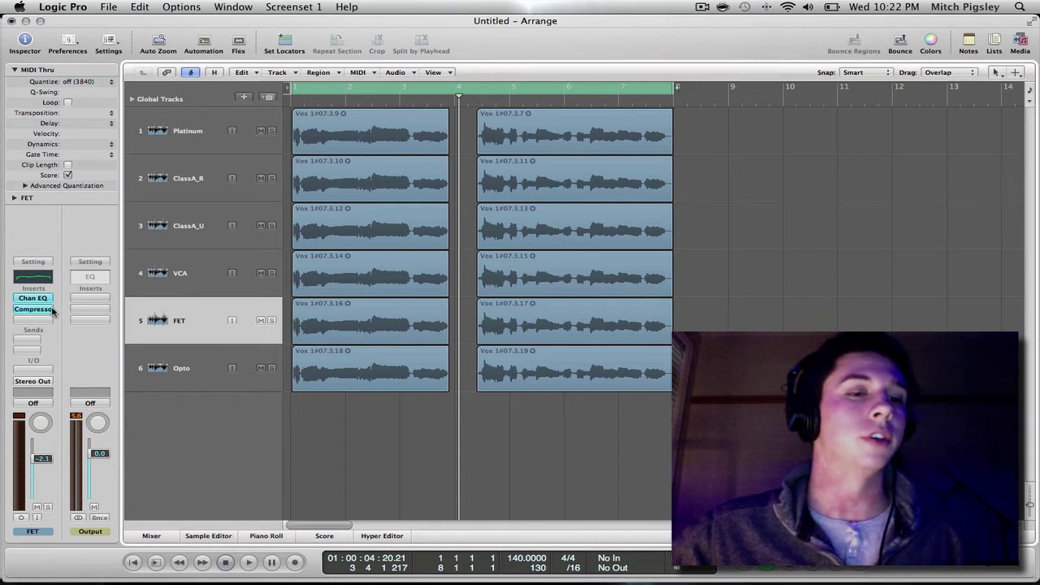
left_click(32, 309)
left_click_drag(469, 169, 446, 153)
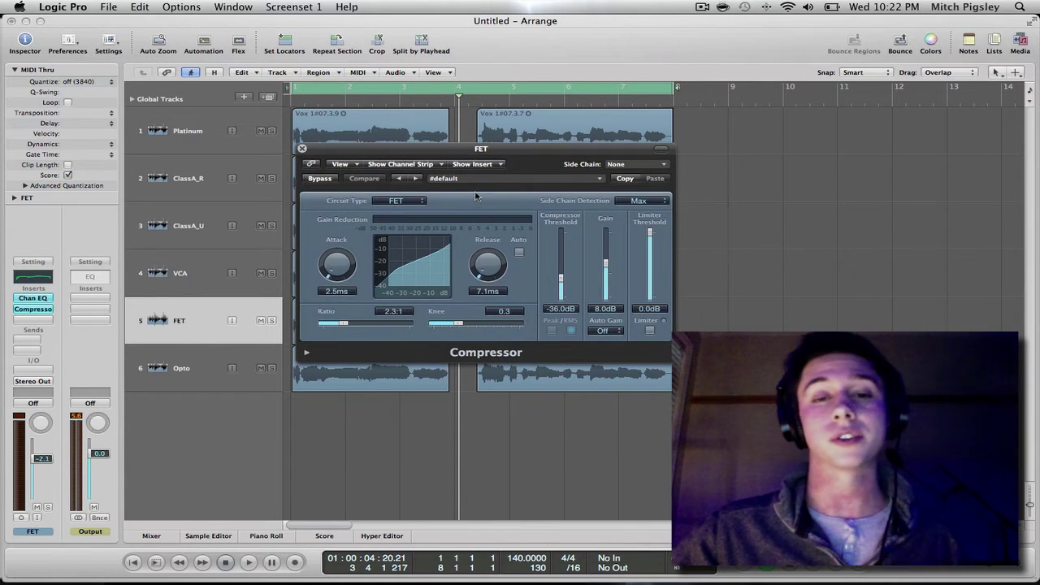
left_click(394, 200)
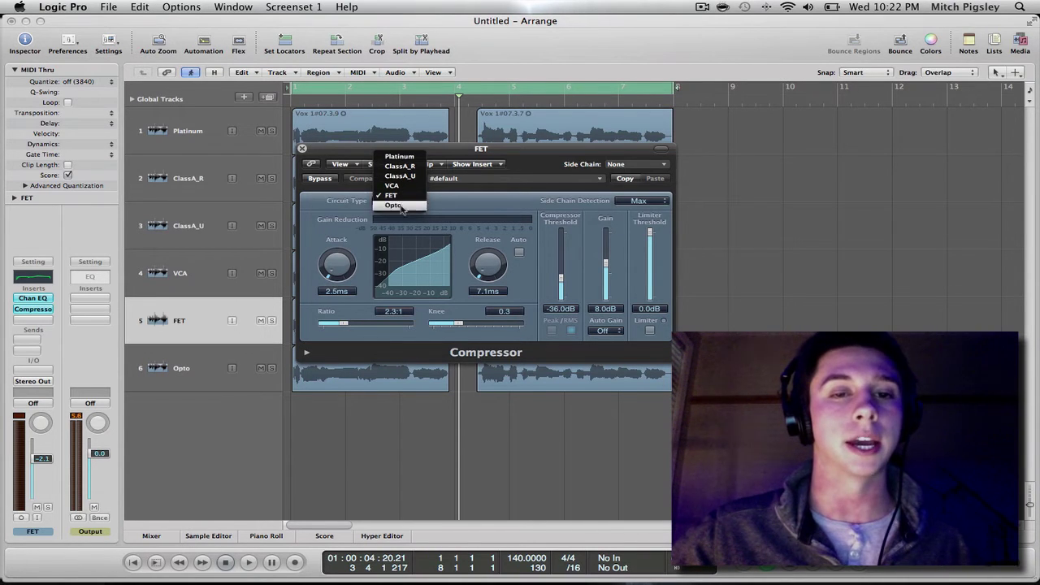
left_click(370, 217)
left_click_drag(328, 158, 385, 163)
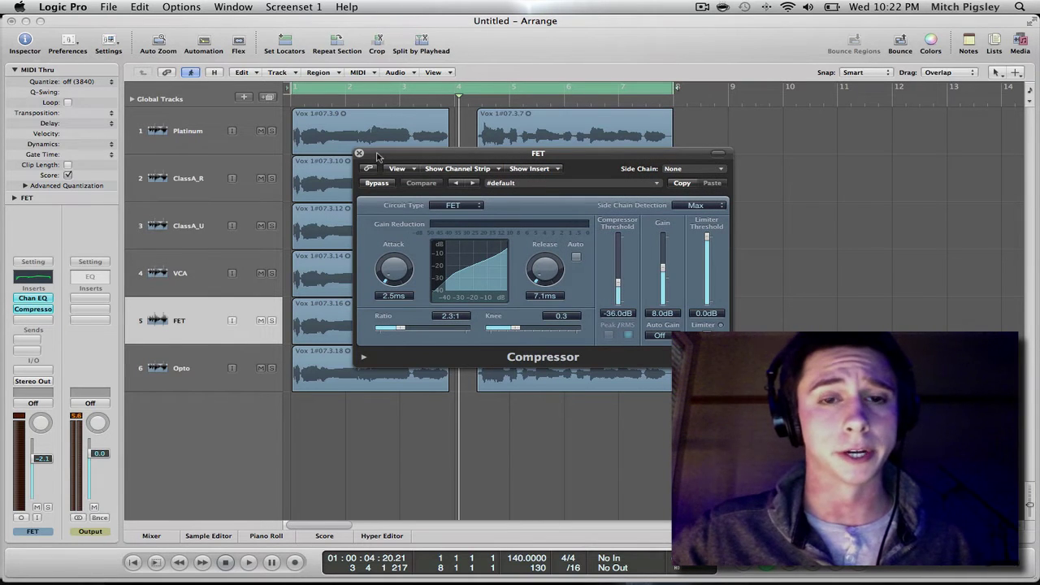
left_click_drag(394, 157, 378, 160)
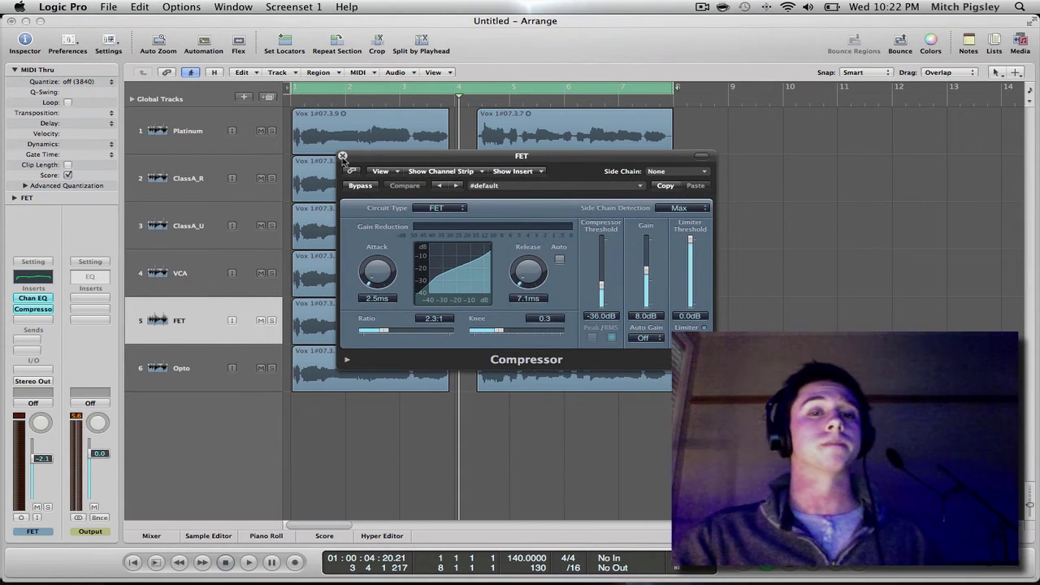
- Close the FET Compressor plug-in window to reveal the six vocal tracks
left_click(343, 157)
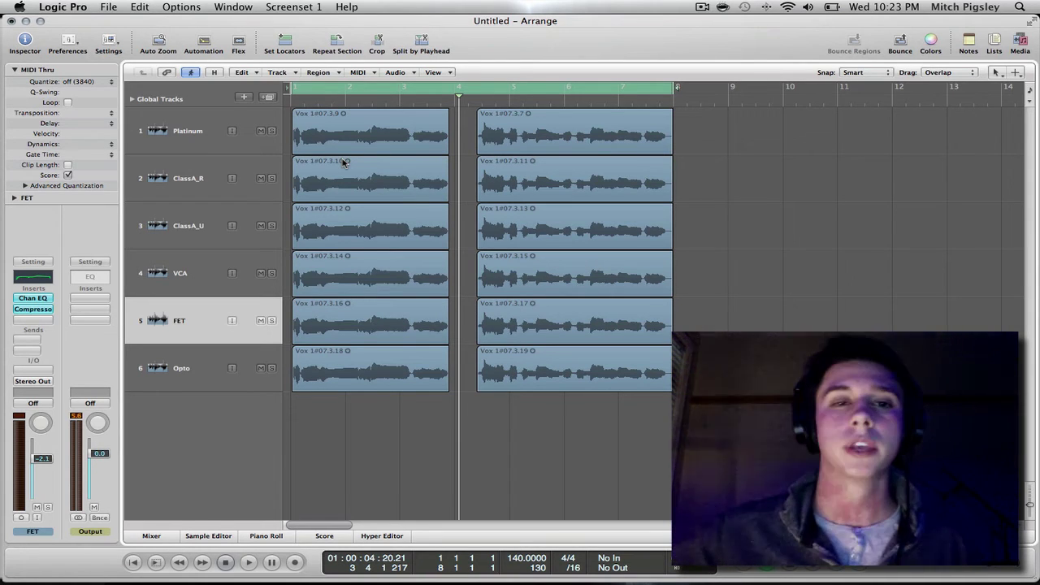
- Select each vocal track and its regions in turn, Platinum through Opto
left_click(464, 139)
left_click(752, 186)
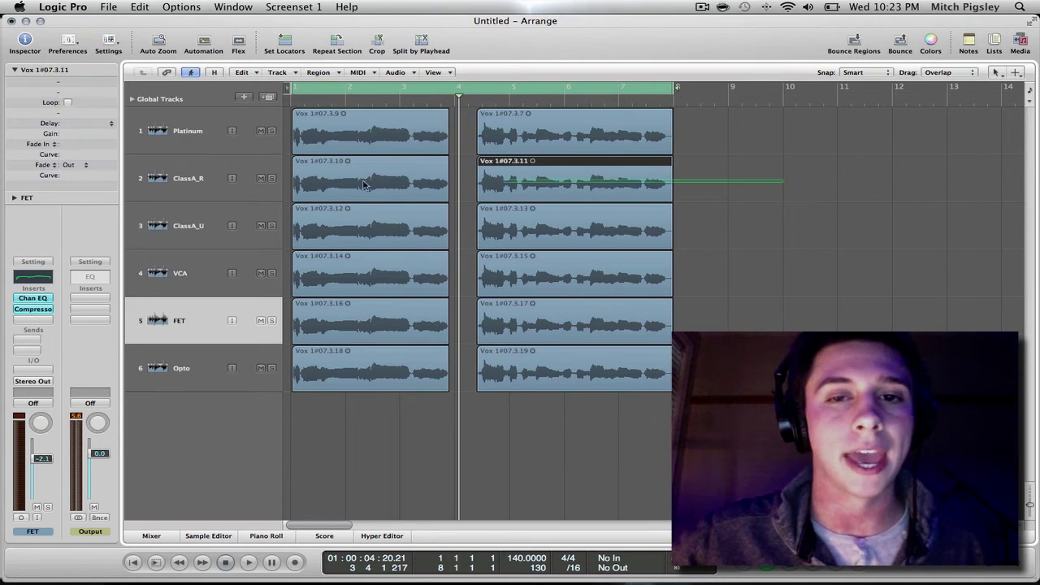
left_click(769, 225)
left_click(704, 277)
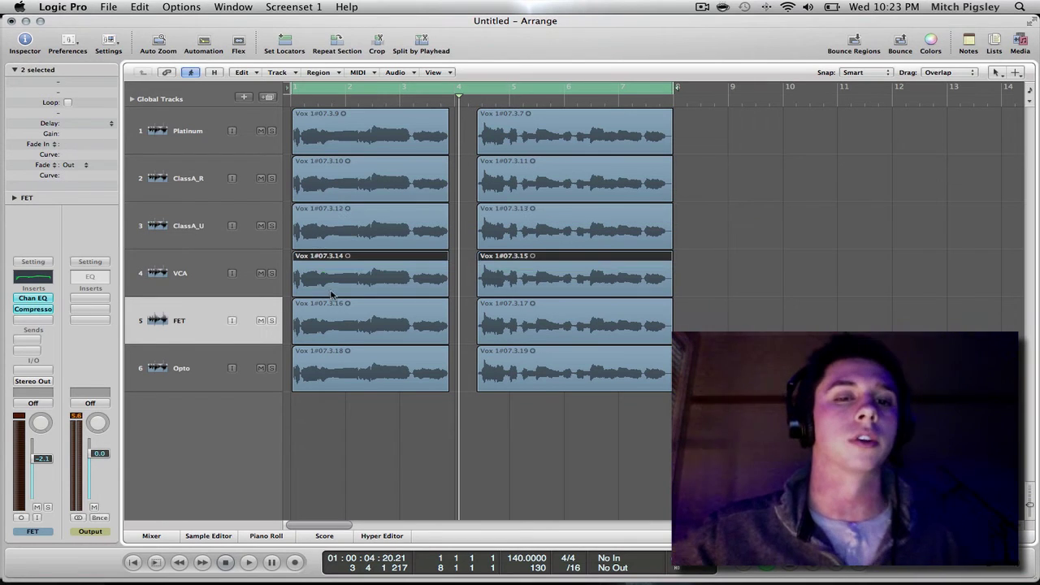
left_click(161, 131)
left_click(188, 178)
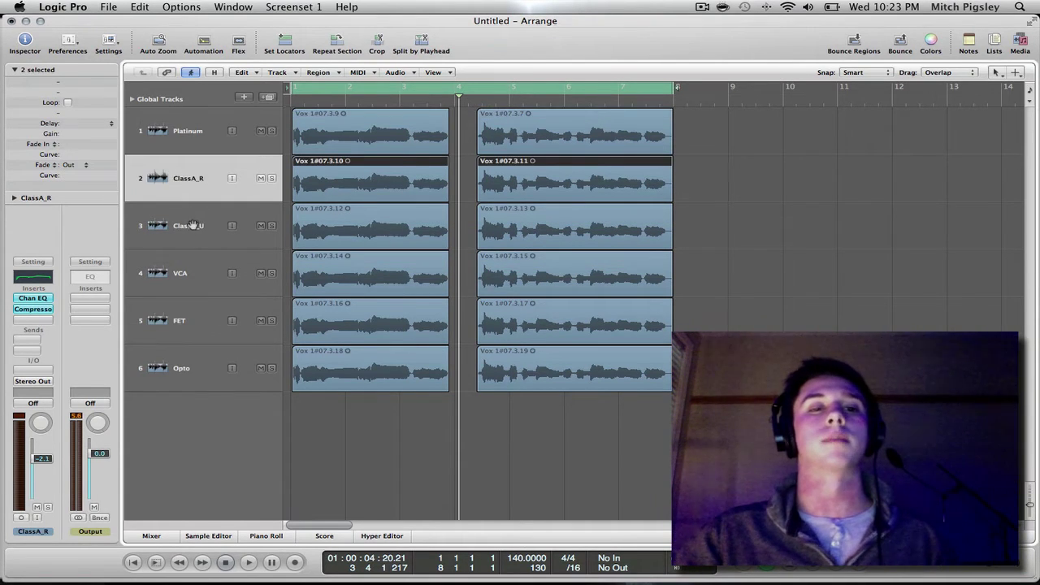
left_click(188, 225)
left_click(192, 276)
left_click(197, 320)
left_click(197, 366)
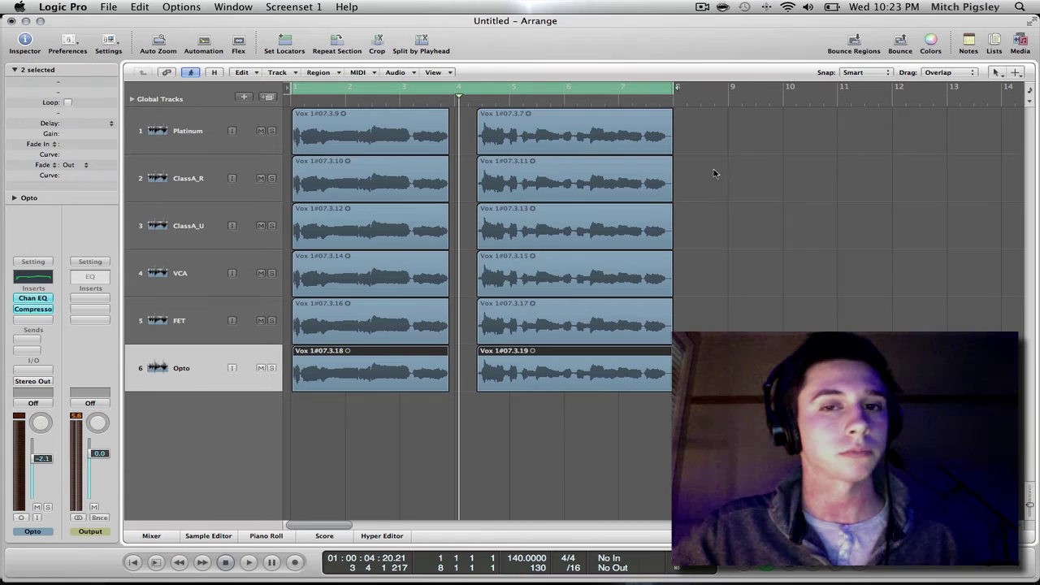
left_click(731, 147)
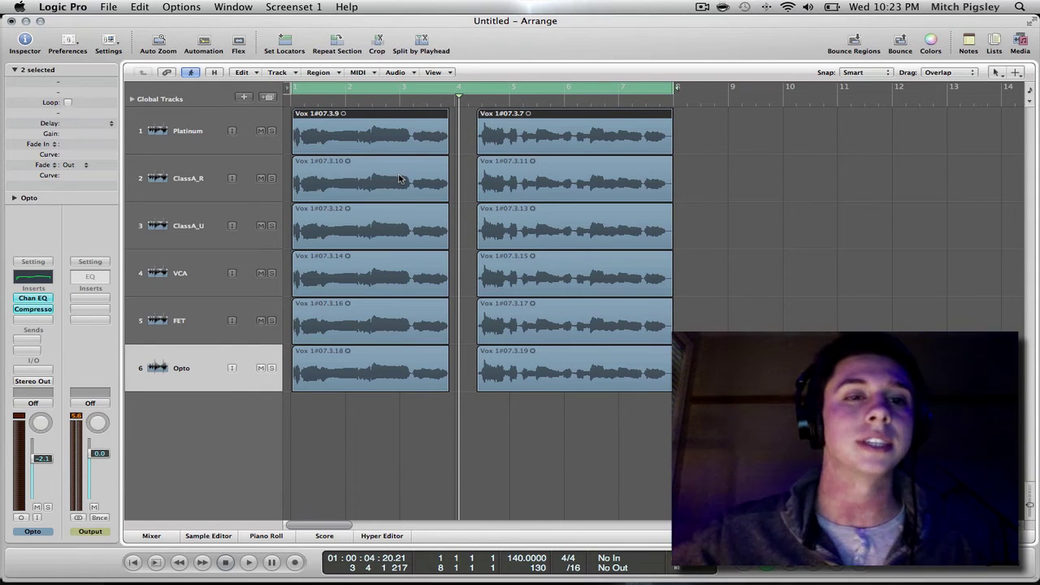
- Solo then unsolo the Platinum track, and turn off the cycle loop
left_click(272, 131)
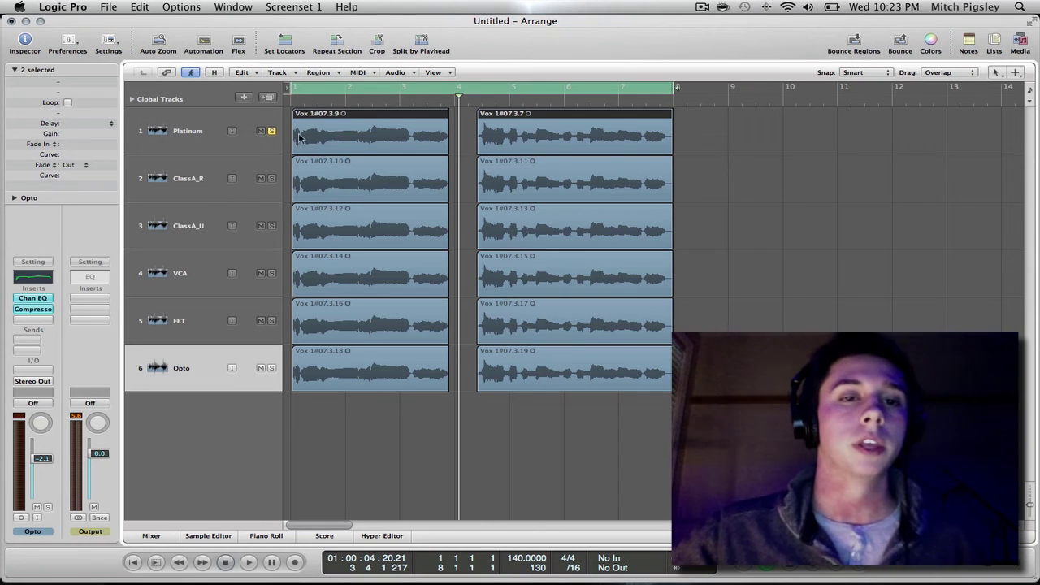
left_click(271, 130)
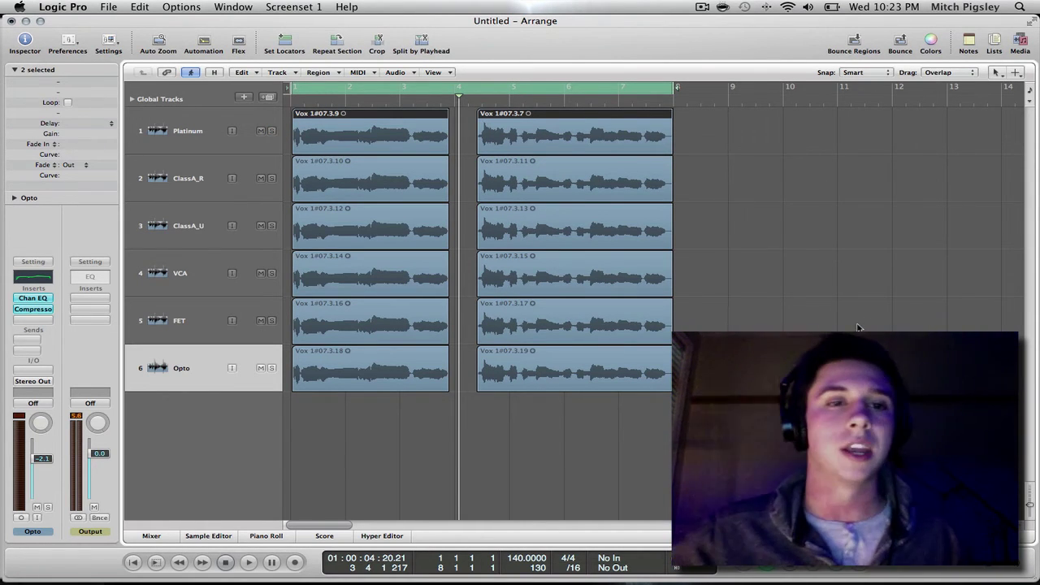
left_click(639, 88)
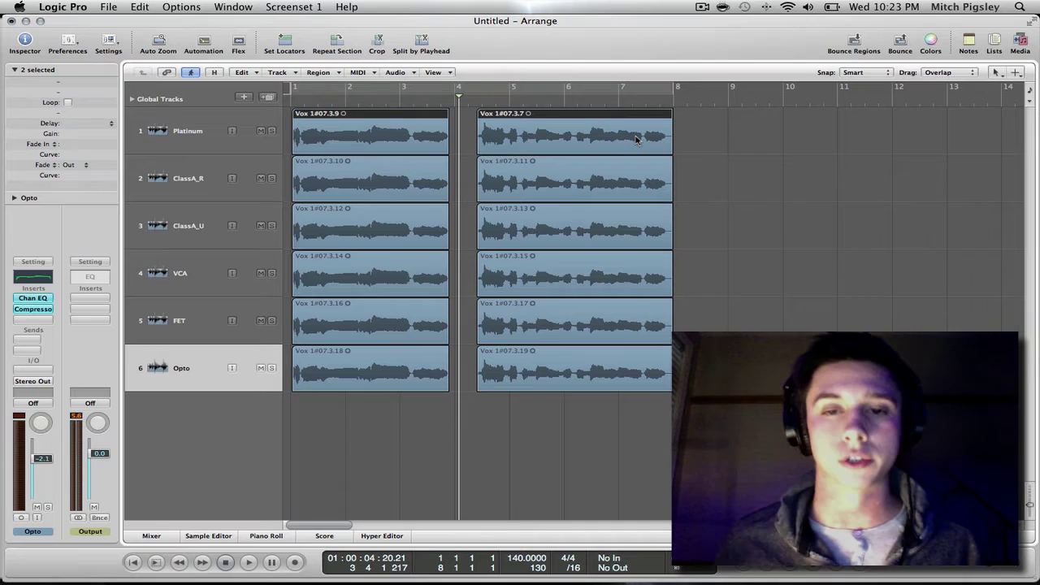
- Marquee-select regions, select all twelve regions, then deselect and marquee a block again
left_click_drag(715, 374, 385, 143)
key("super+a")
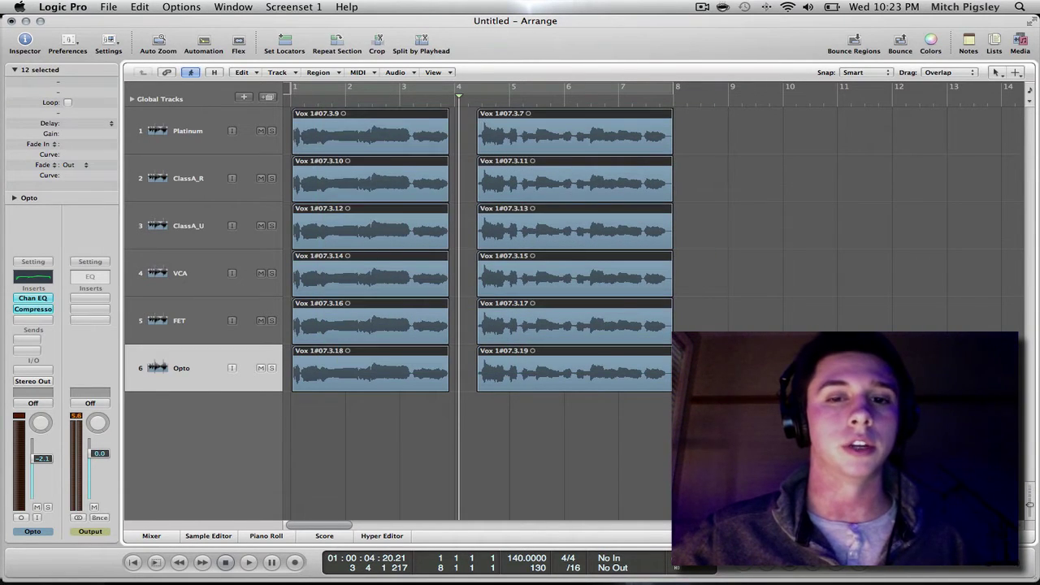
left_click(583, 431)
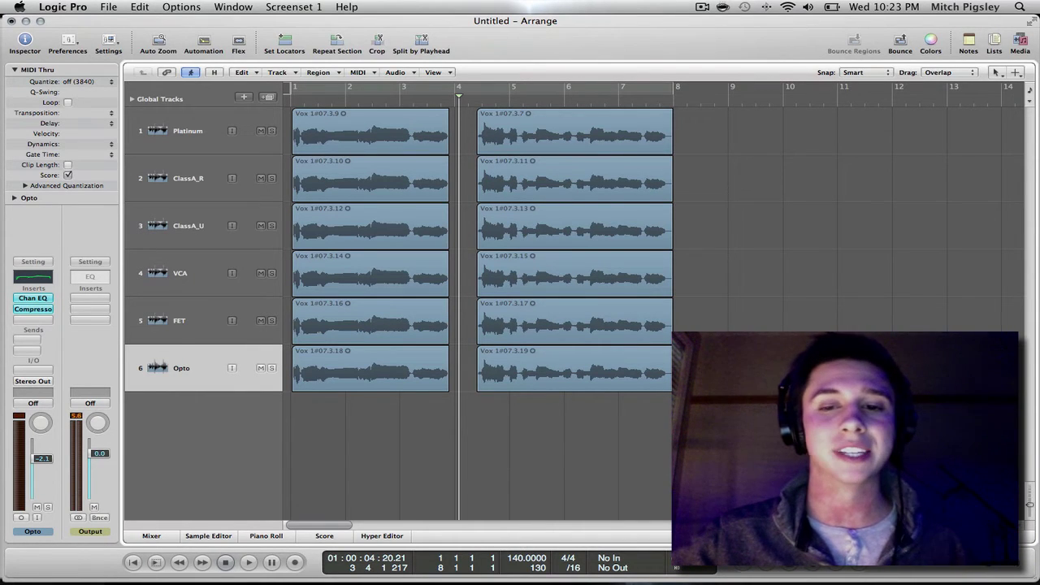
mouse_move(742, 382)
left_mouse_down()
mouse_move(536, 358)
mouse_move(378, 248)
mouse_move(402, 123)
mouse_move(735, 378)
left_mouse_up()
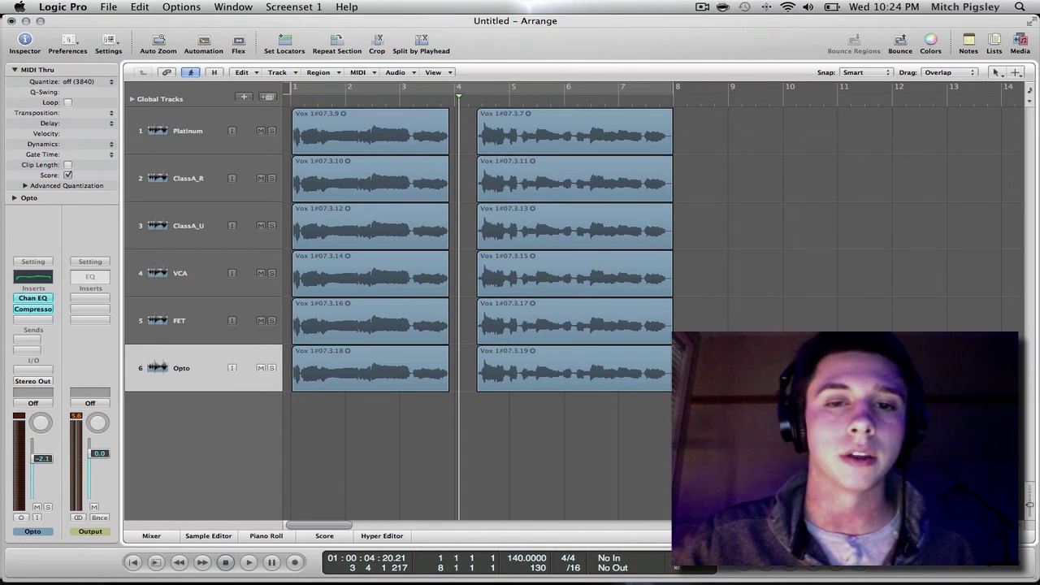
- Switch to the TextWrangler compressor note and select the word Platinum
key("ctrl+Left")
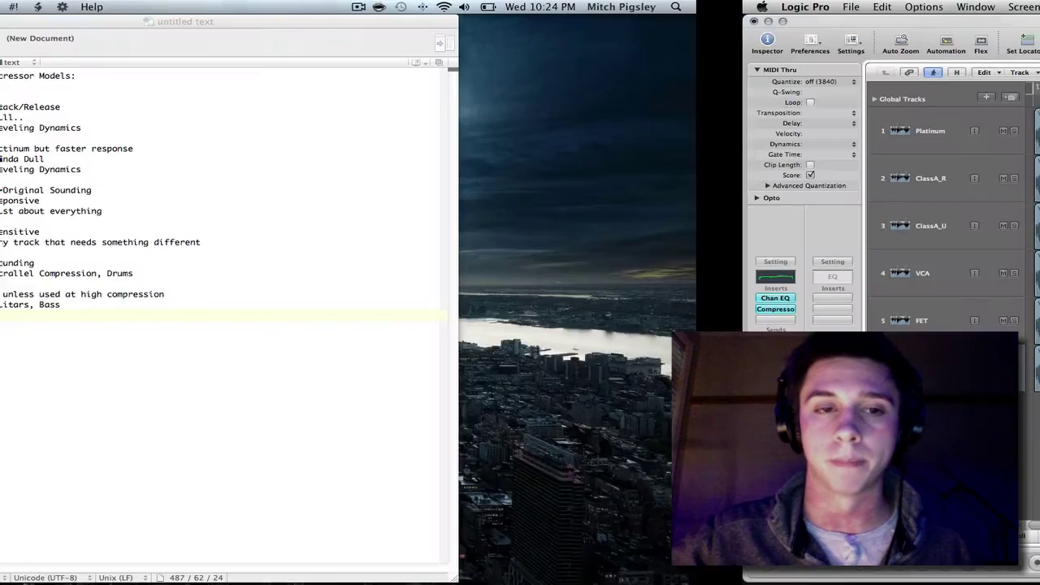
left_click_drag(482, 318, 259, 75)
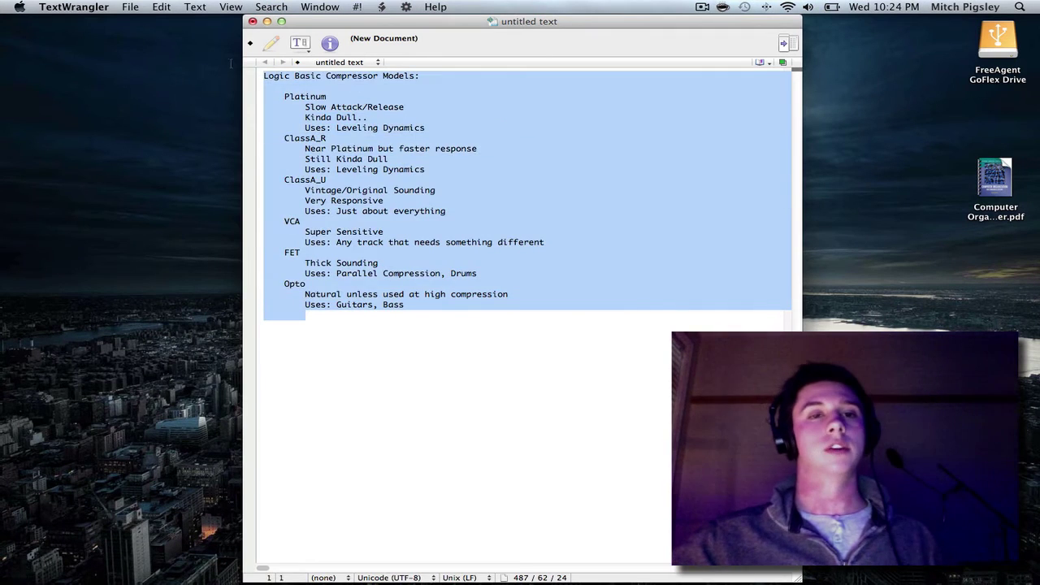
left_click(517, 350)
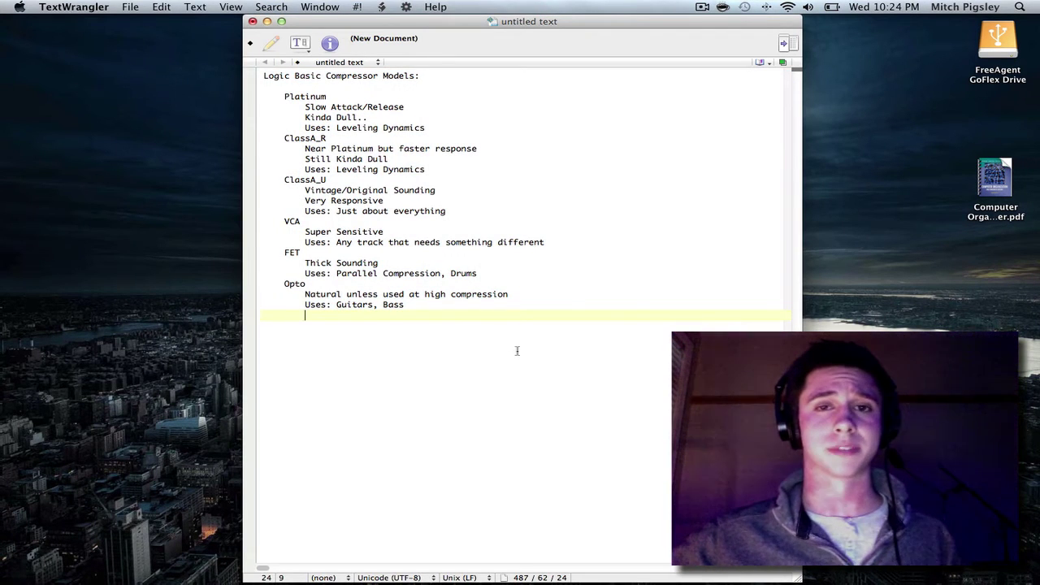
left_click_drag(284, 96, 325, 96)
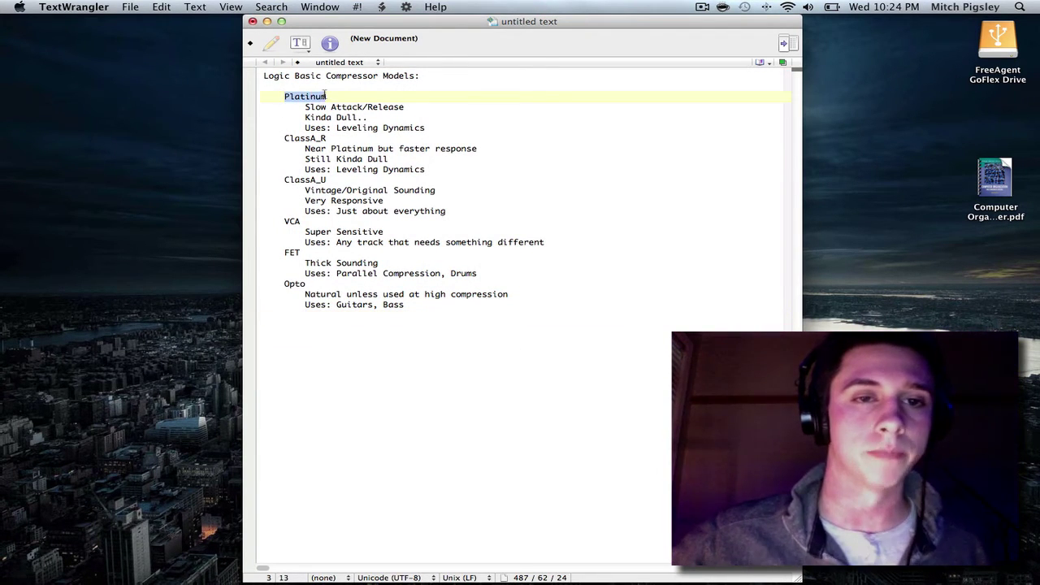
left_click(355, 107)
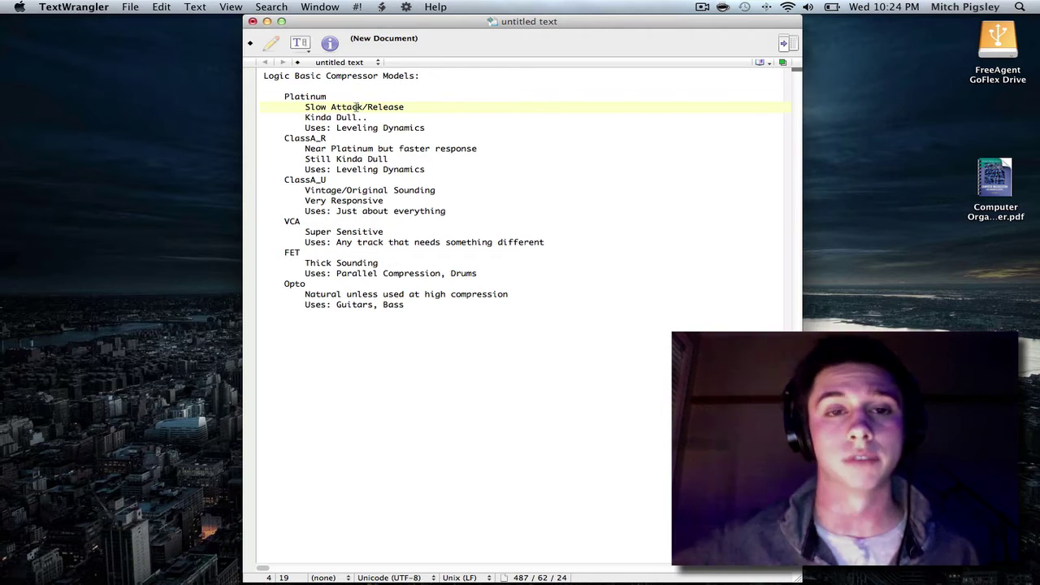
- Highlight the Platinum line 'Uses: Leveling Dynamics'
left_click_drag(455, 128, 300, 124)
left_click(404, 159)
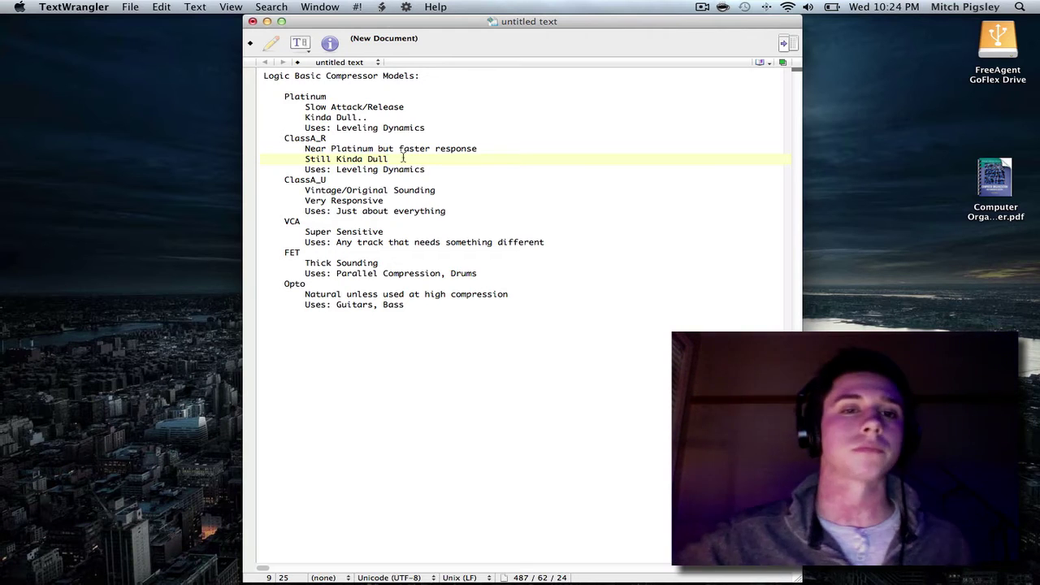
left_click_drag(439, 129, 306, 129)
left_click(348, 130)
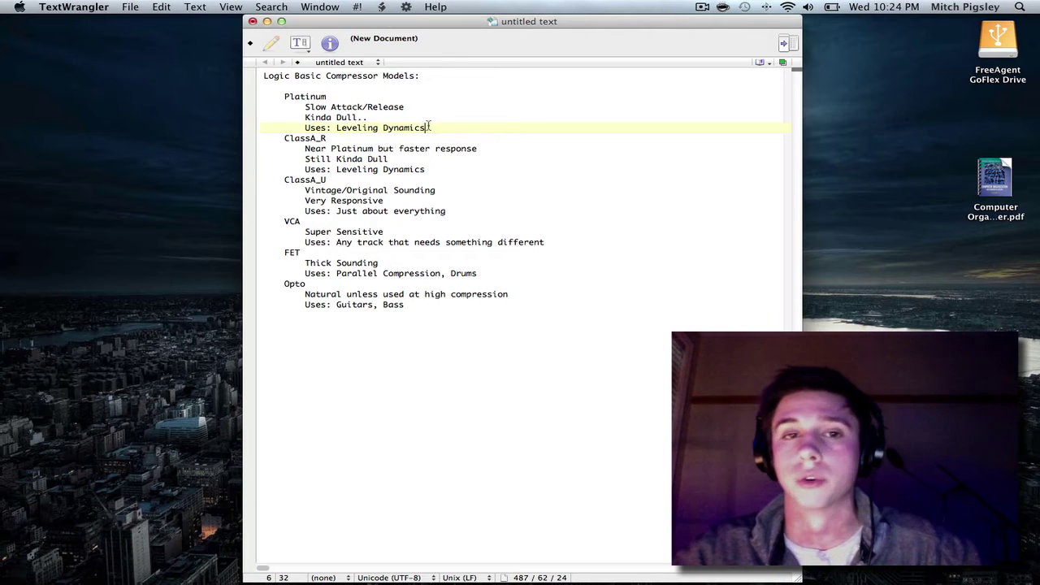
left_click_drag(428, 129, 286, 127)
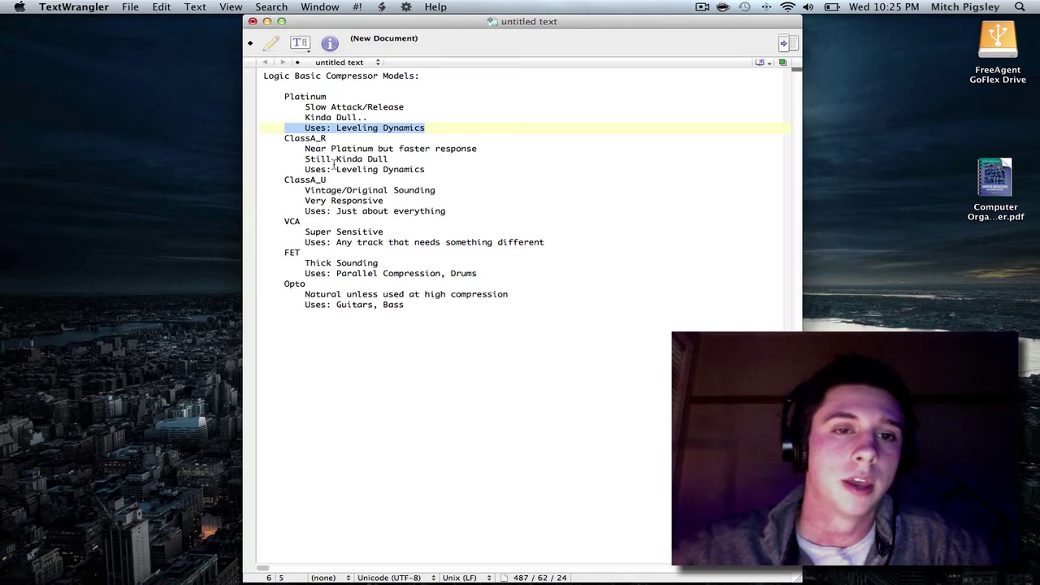
left_click_drag(282, 139, 443, 162)
left_click(443, 177)
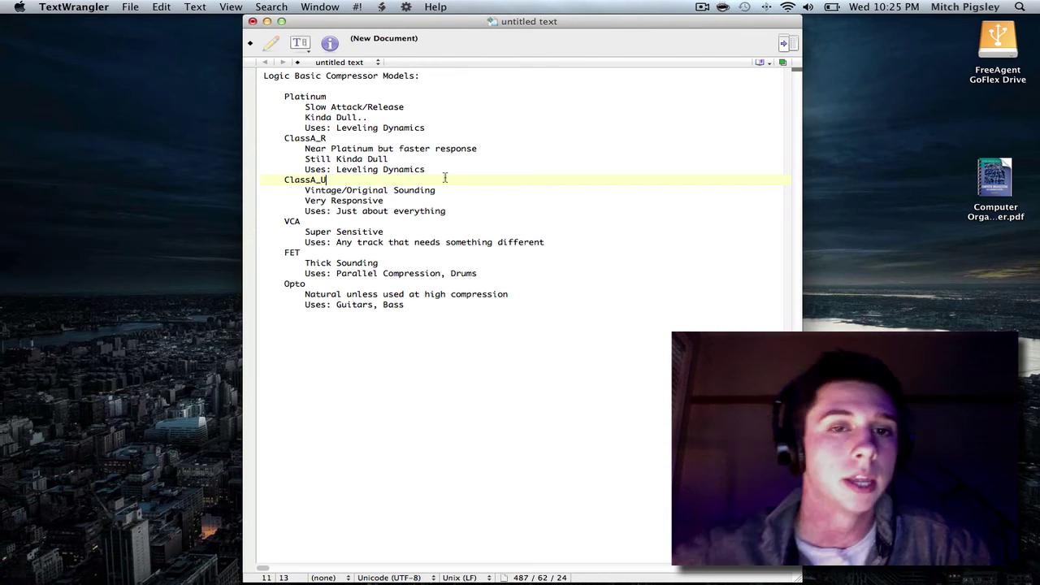
left_click_drag(434, 169, 265, 92)
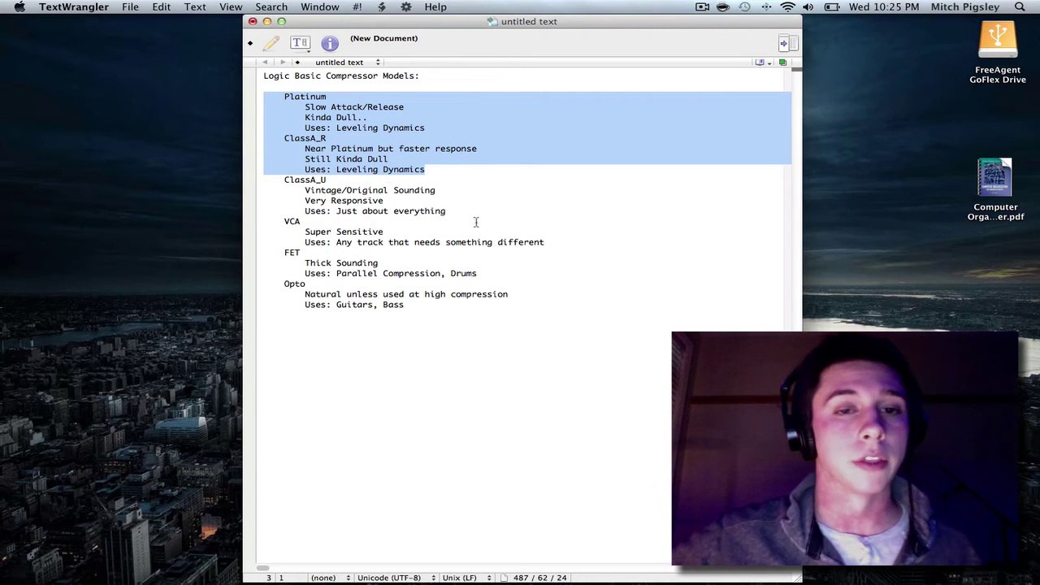
left_click_drag(491, 212, 253, 185)
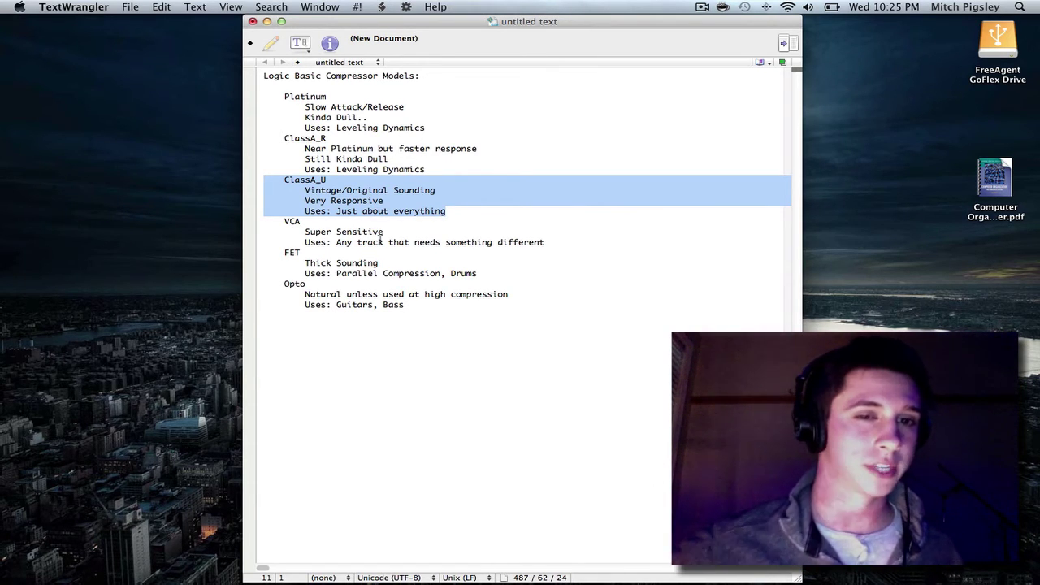
left_click_drag(400, 206, 400, 208)
left_click(400, 206)
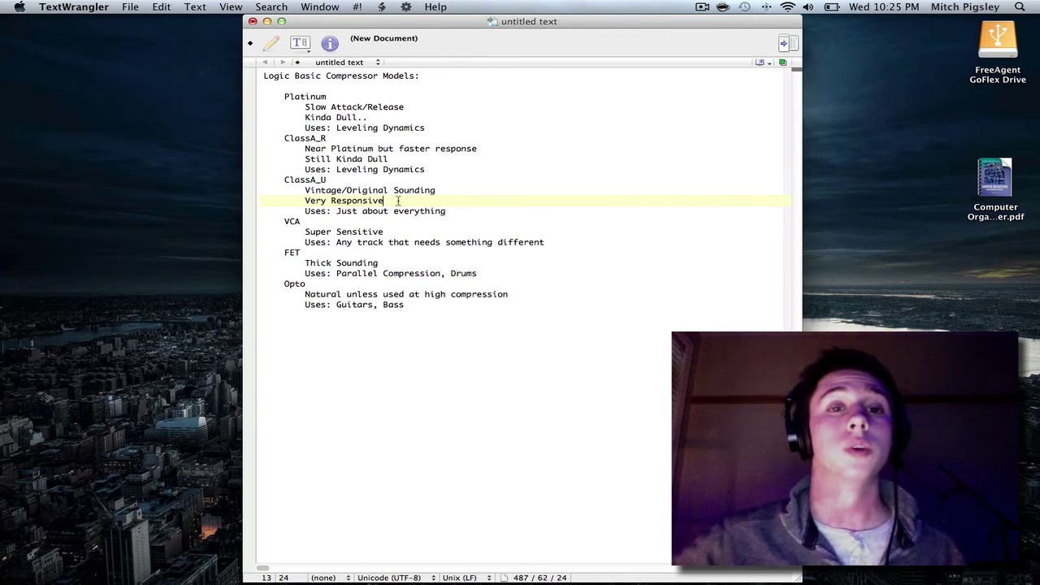
left_click_drag(460, 218, 301, 191)
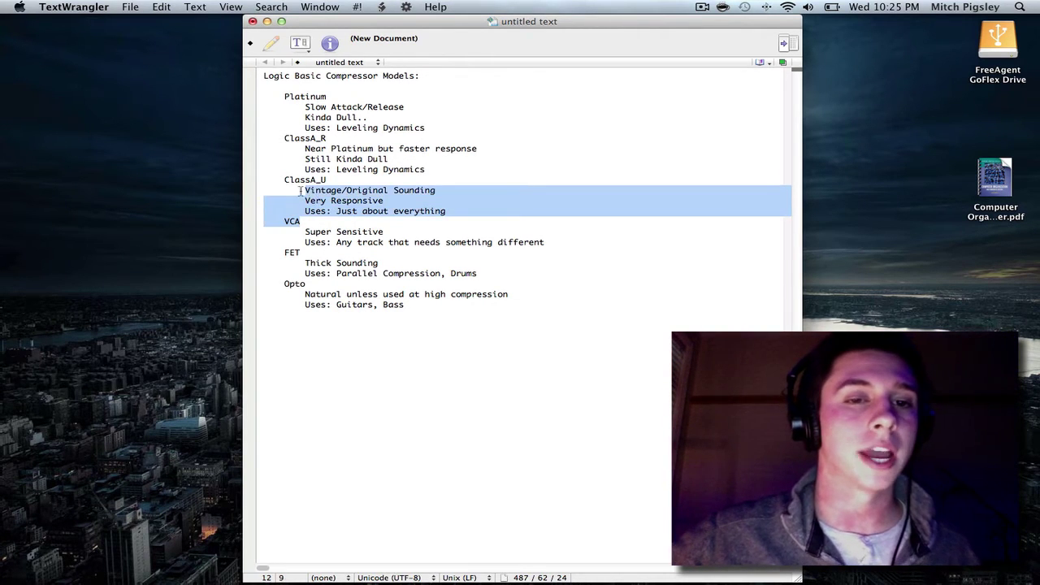
left_click(339, 212)
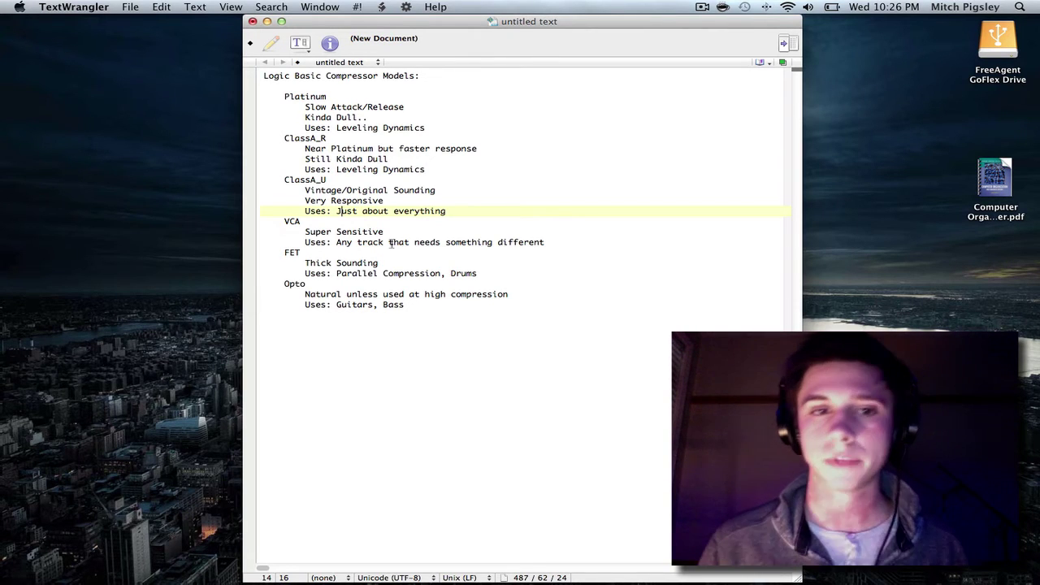
left_click_drag(284, 221, 542, 243)
left_click(549, 242)
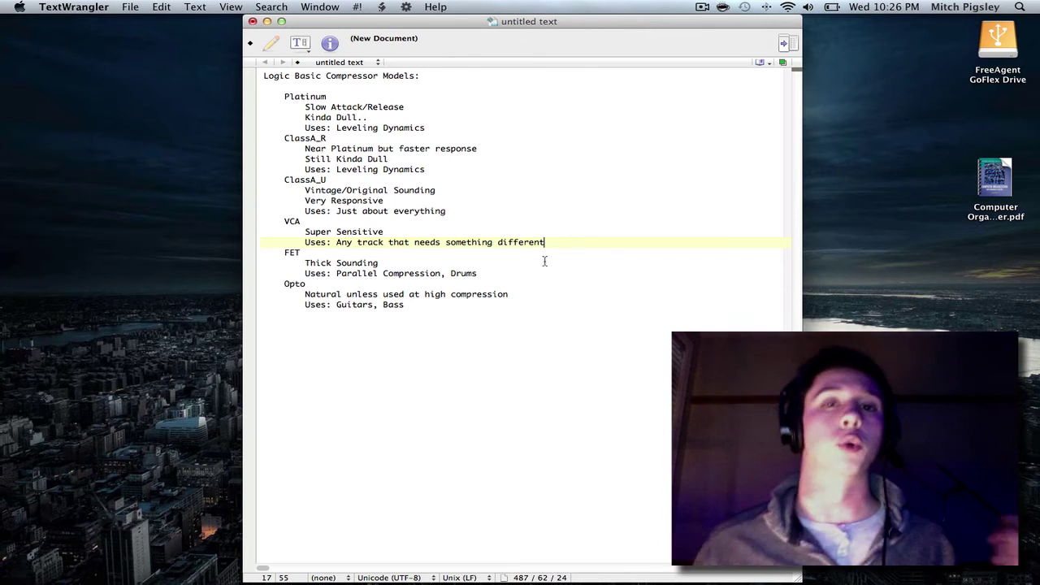
left_click_drag(544, 243, 336, 244)
left_click(352, 254)
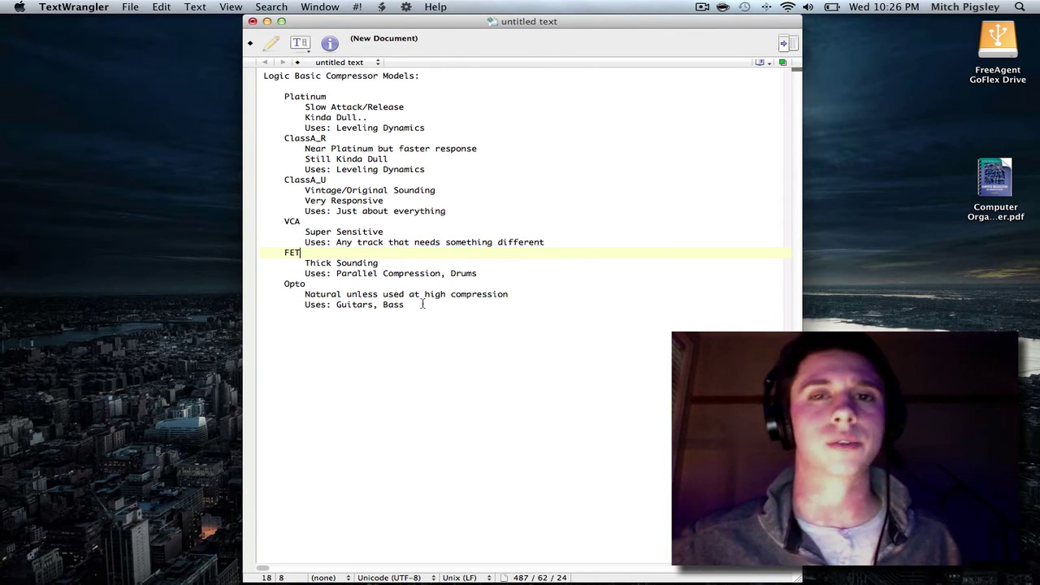
left_click_drag(550, 243, 291, 225)
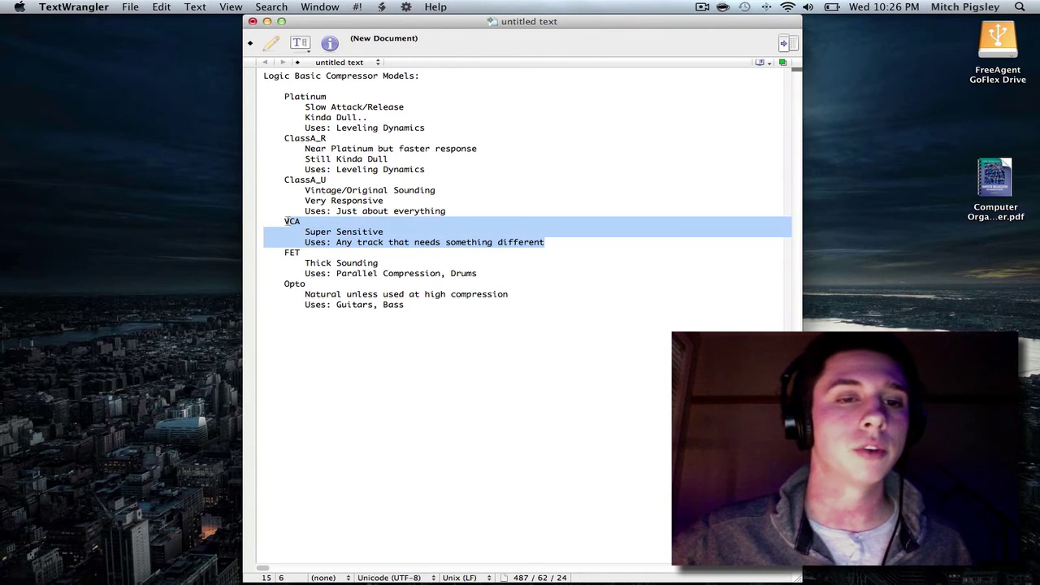
left_click(348, 244)
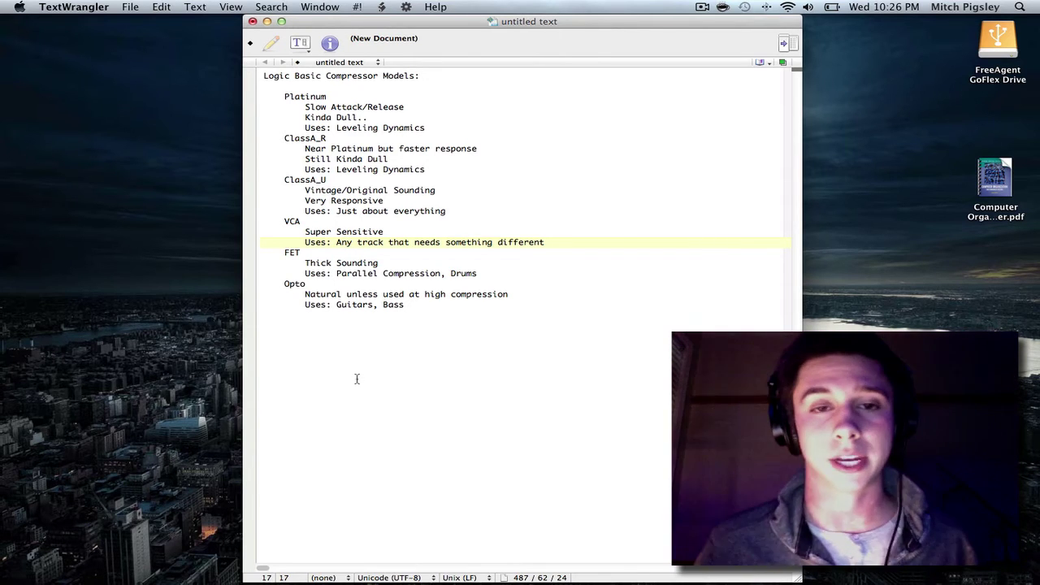
left_click_drag(470, 213, 233, 181)
left_click(285, 221)
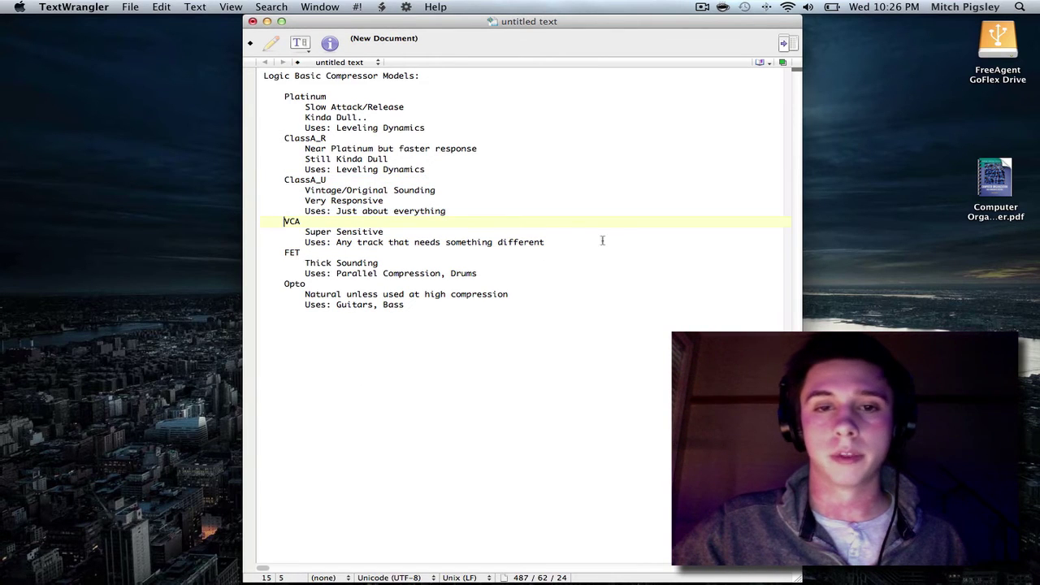
left_click_drag(570, 241, 244, 218)
left_click(383, 252)
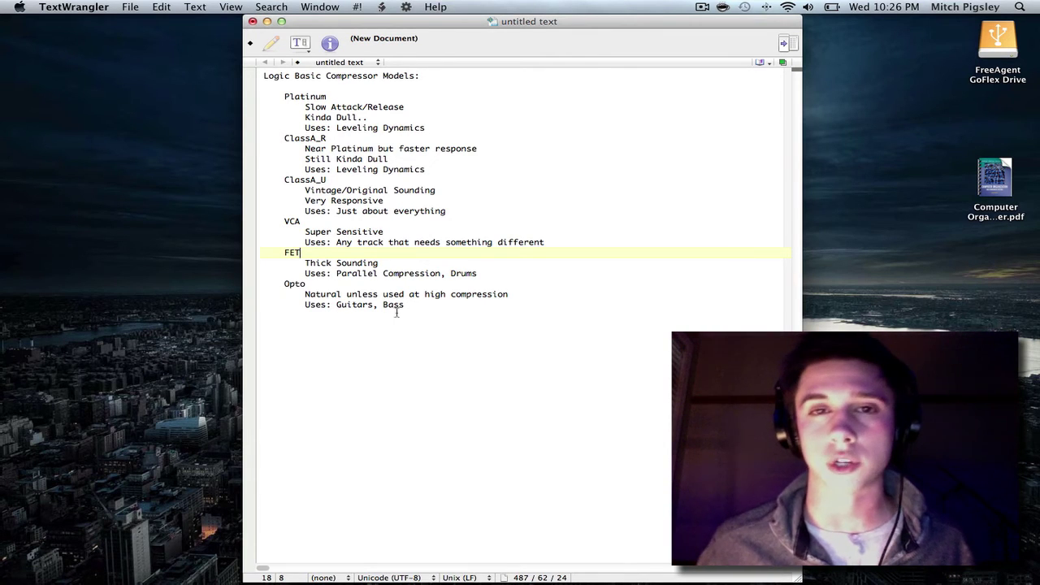
left_click_drag(553, 242, 254, 221)
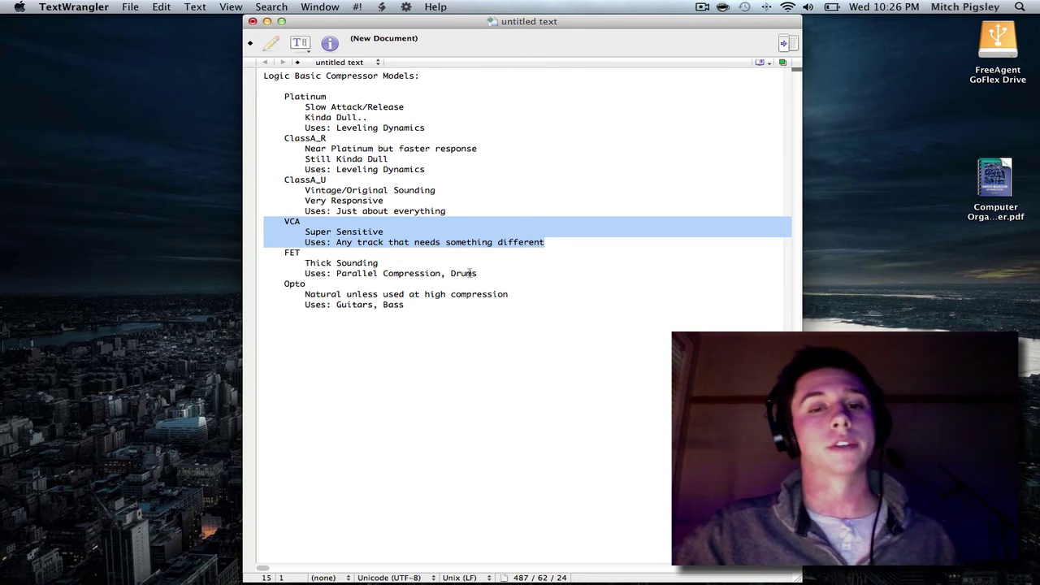
left_click_drag(481, 274, 280, 252)
left_click(339, 286)
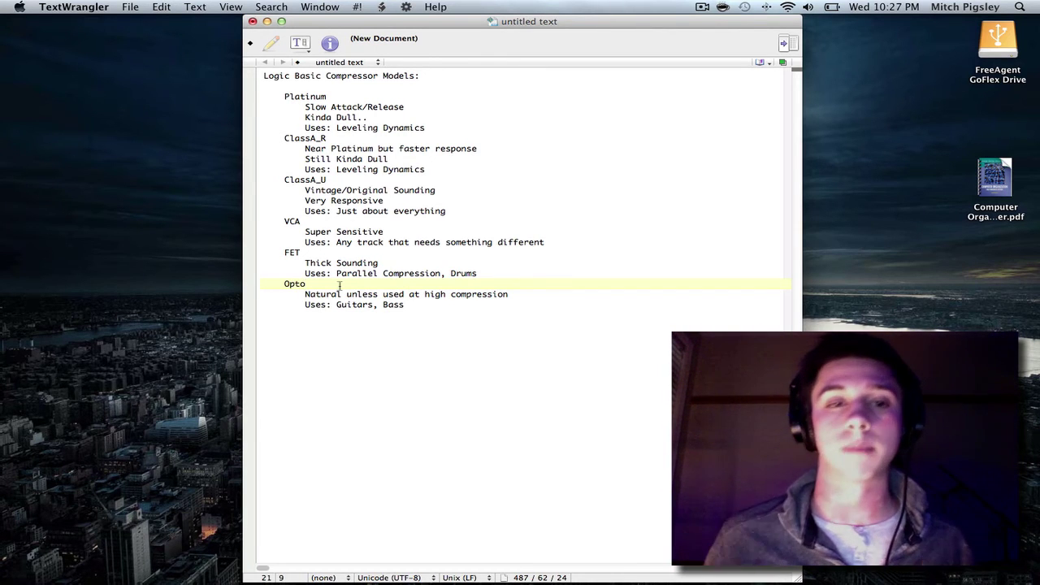
left_click_drag(499, 277, 299, 274)
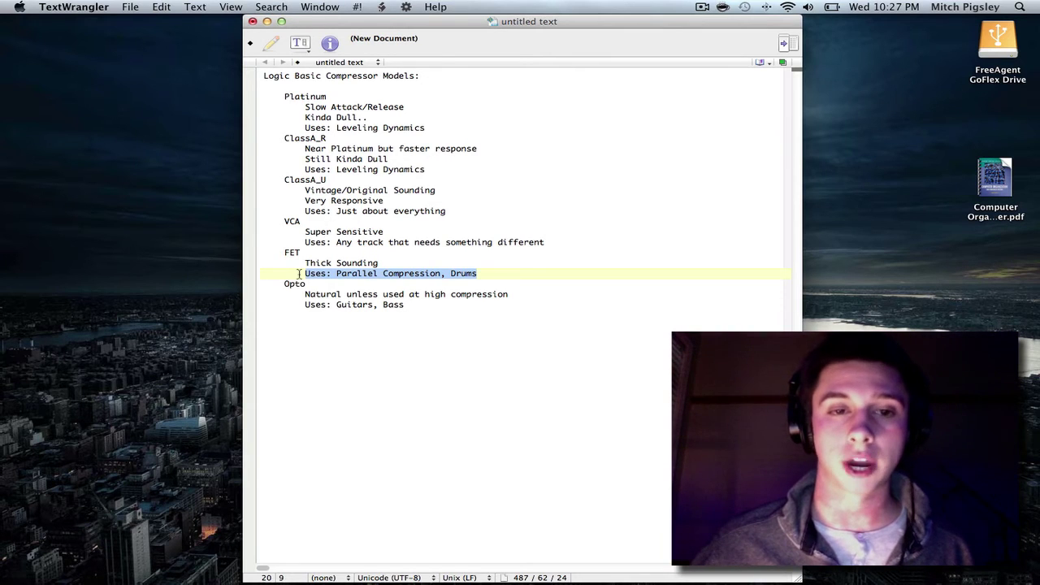
left_click(463, 275)
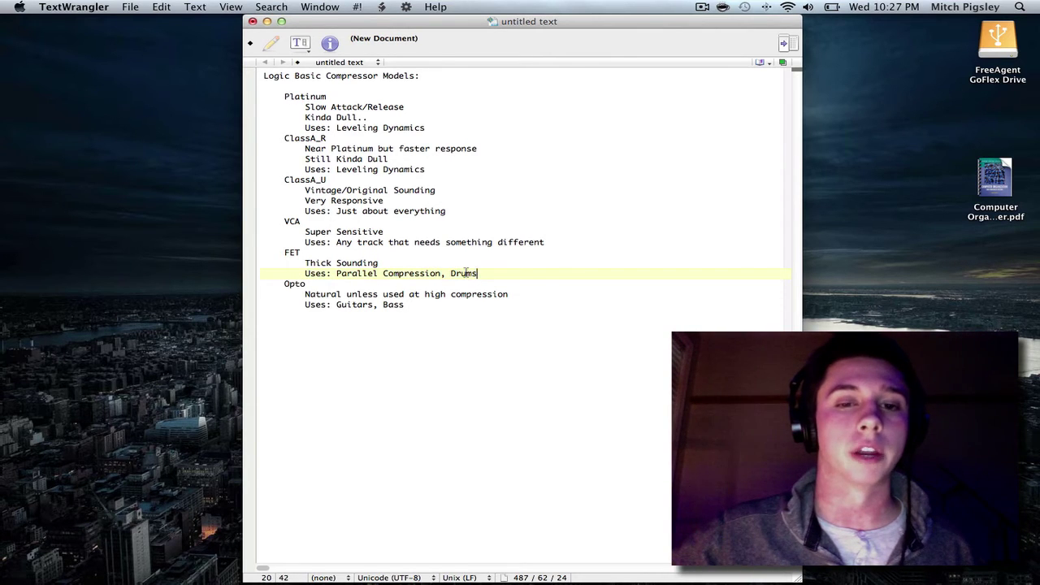
double_click(460, 275)
left_click(464, 275)
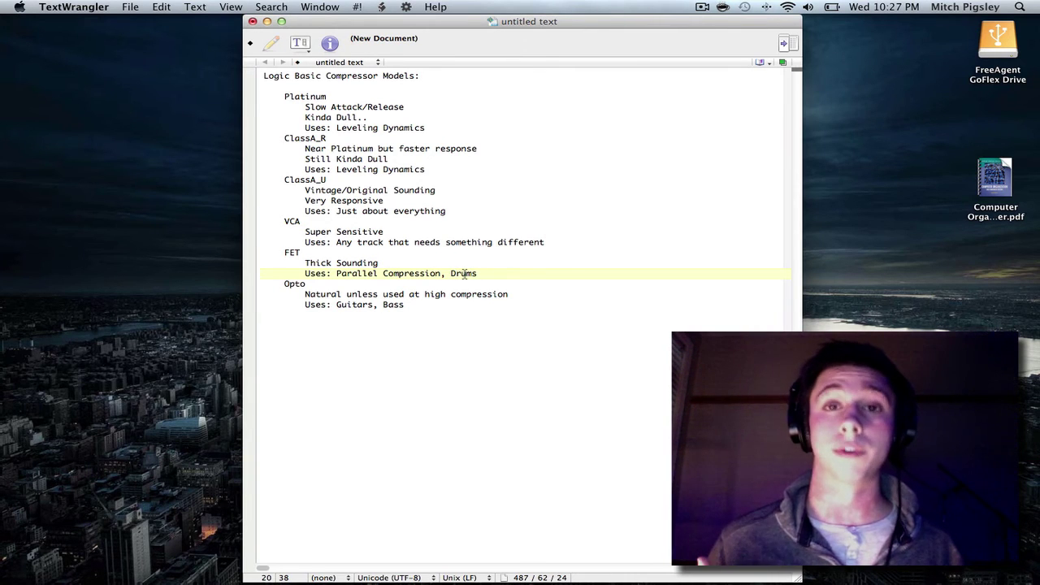
left_click_drag(495, 274, 277, 252)
left_click(365, 293)
left_click_drag(483, 273, 273, 260)
left_click(325, 284)
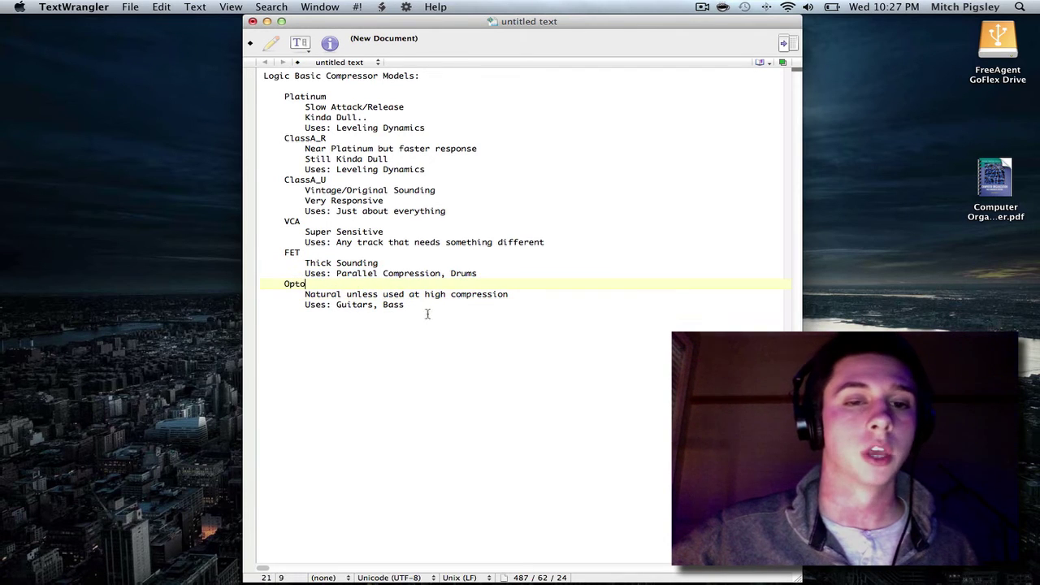
left_click_drag(426, 314, 265, 282)
left_click(305, 306)
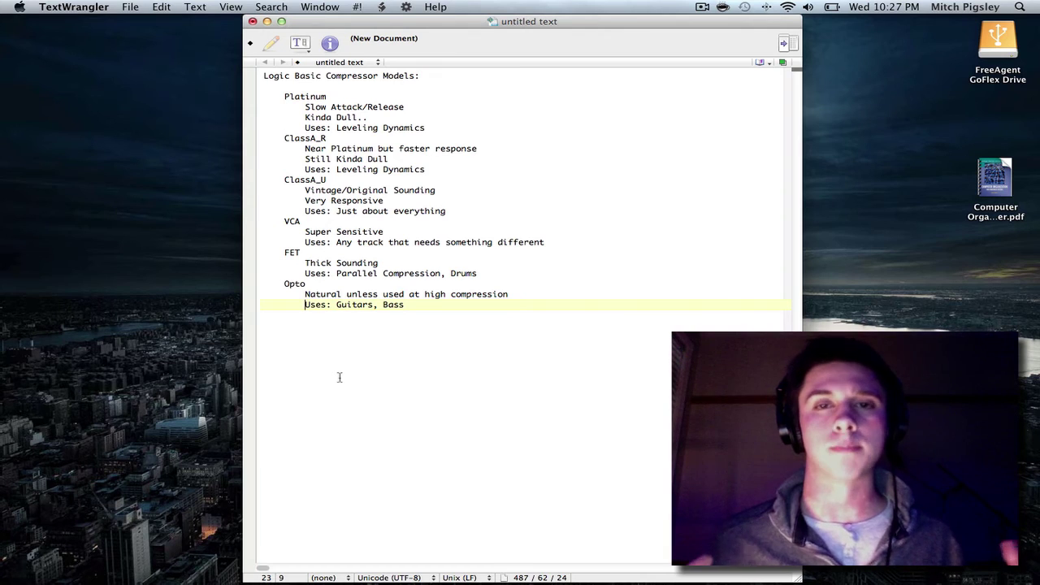
- Highlight the Opto description and its 'Uses: Guitars, Bass' line, then clear the highlight
left_click(512, 296)
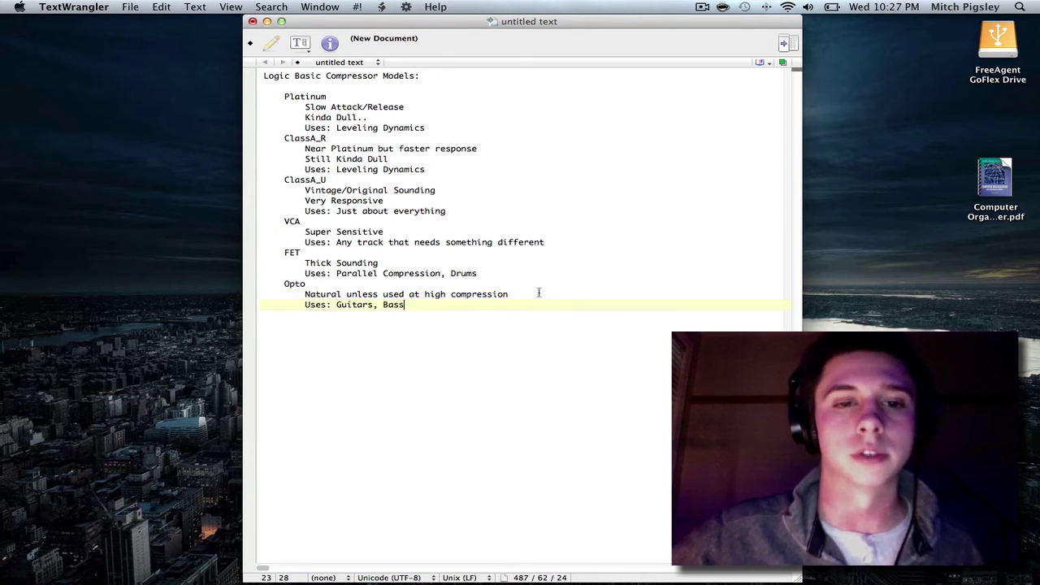
left_click_drag(530, 294, 363, 294)
left_click(421, 307)
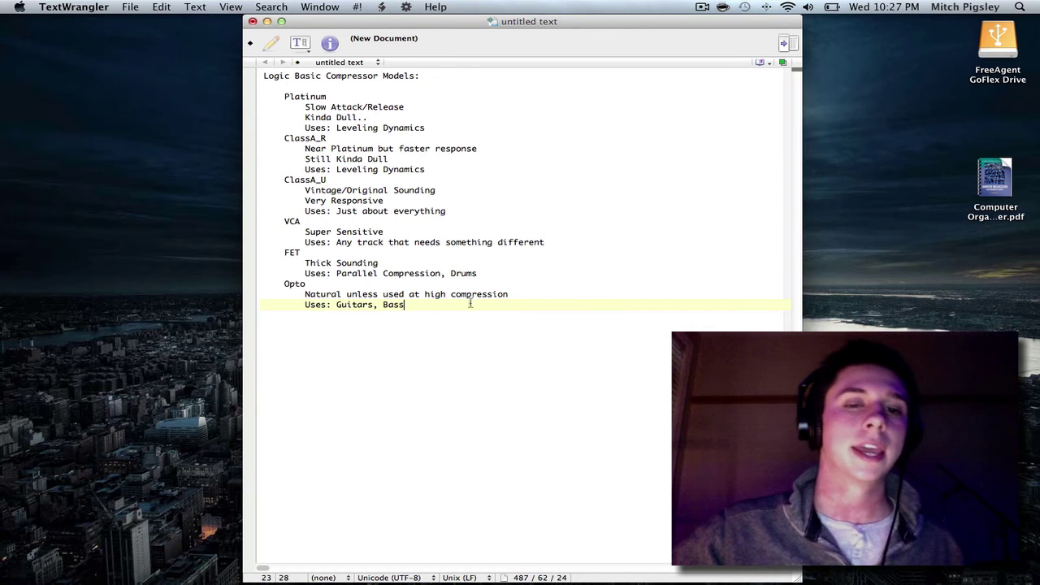
left_click_drag(403, 304, 313, 295)
left_click(414, 305)
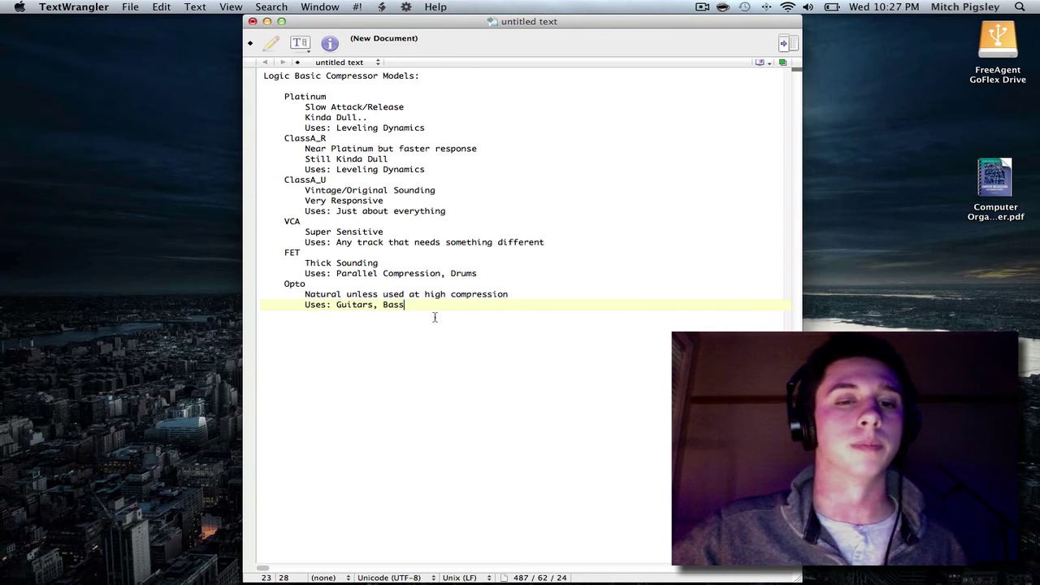